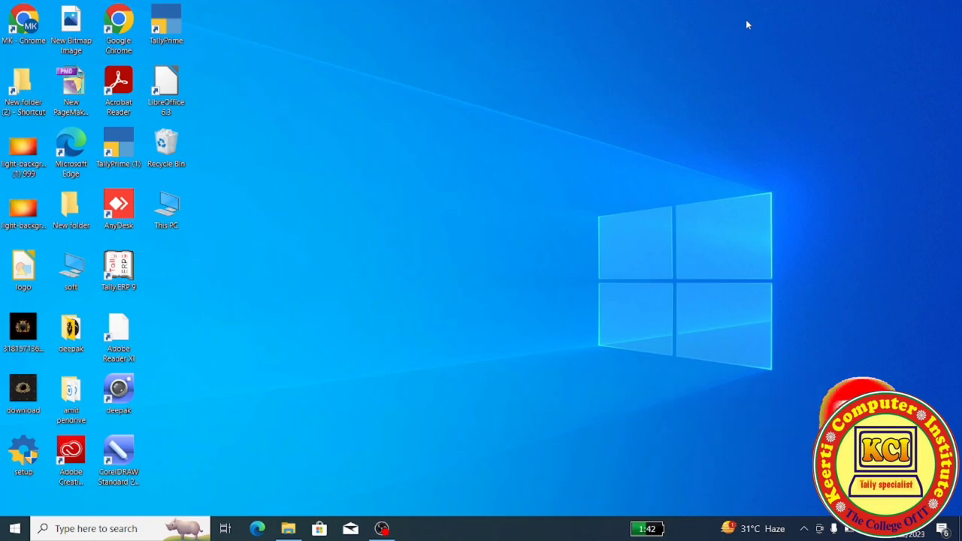
- Launch TallyPrime from the desktop shortcut to reach the Kci & Com Gateway of Tally
double_click(169, 30)
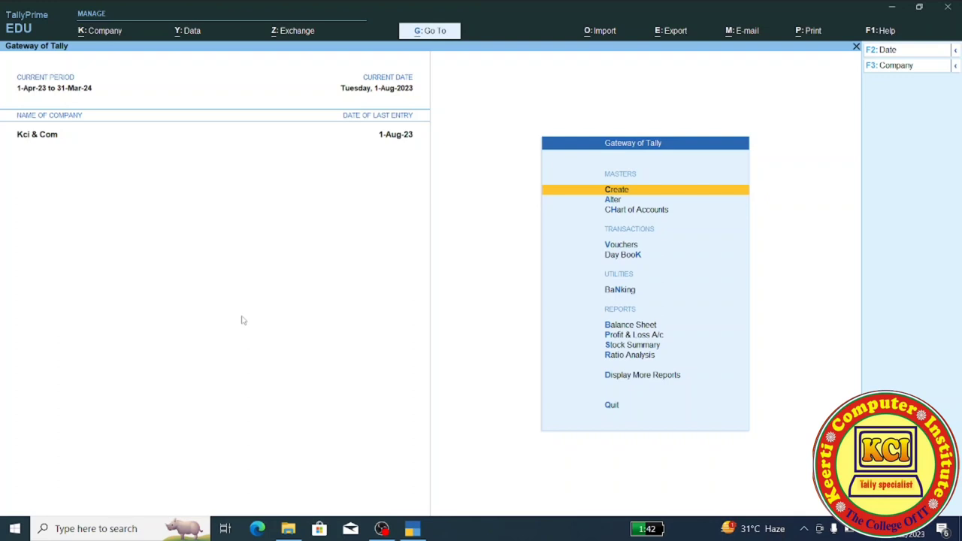
- Open the Company Alteration form for Kci & Com via F3 after an abandoned Alt+K attempt
key(alt)
key(alt+k)
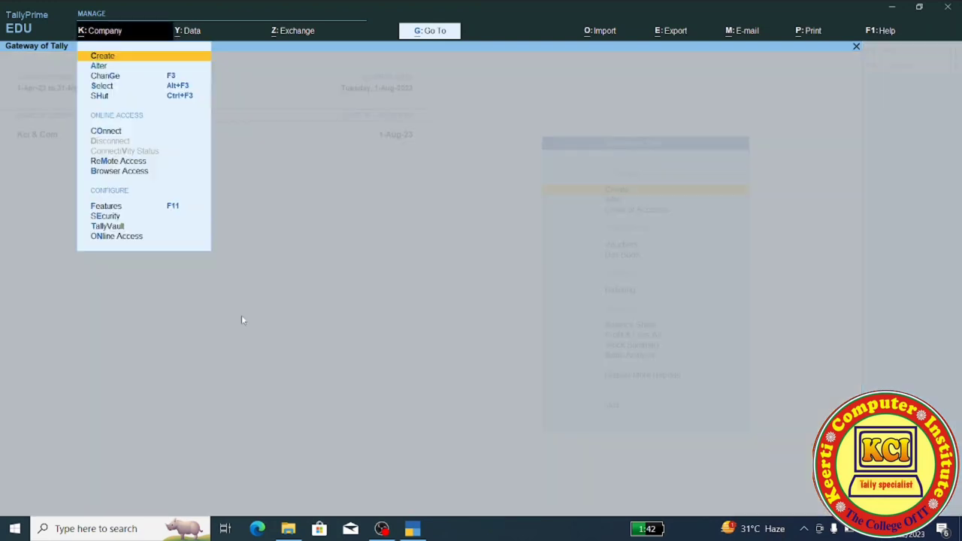
key(Down)
key(Return)
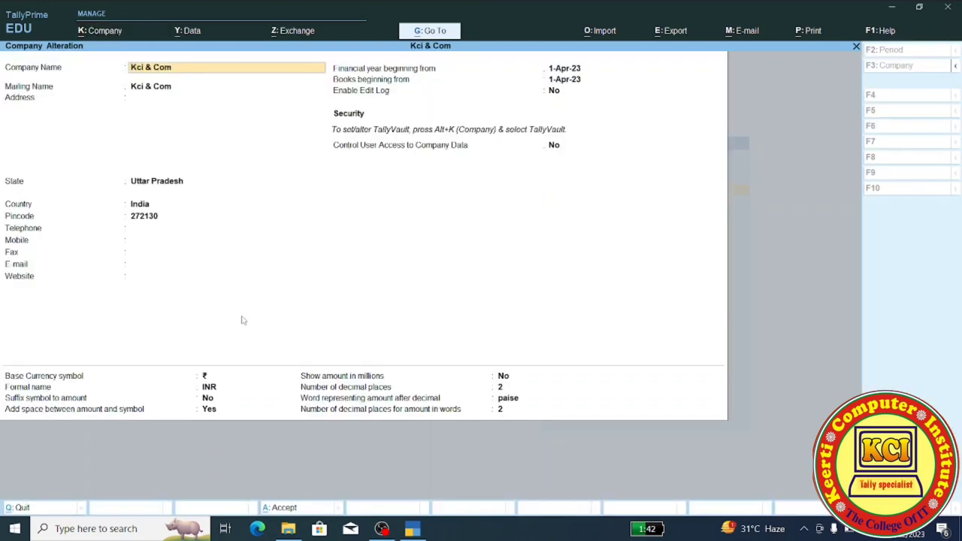
key(BackSpace)
key(Escape)
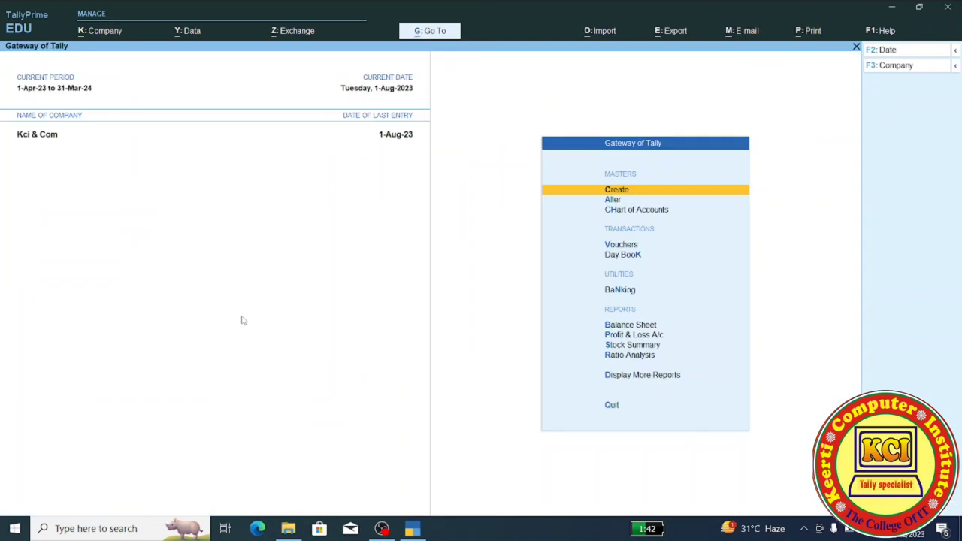
key(F3)
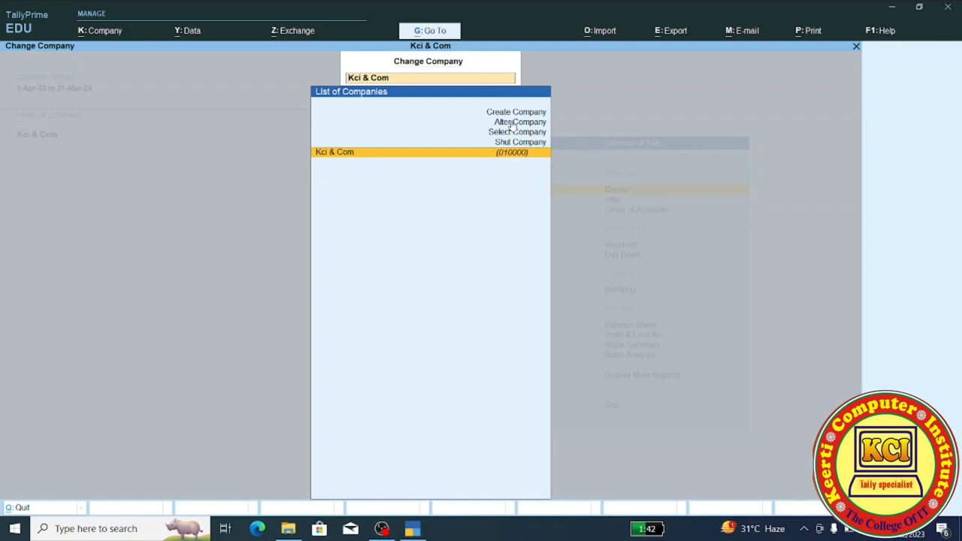
key(Up)
key(Up)
key(Up)
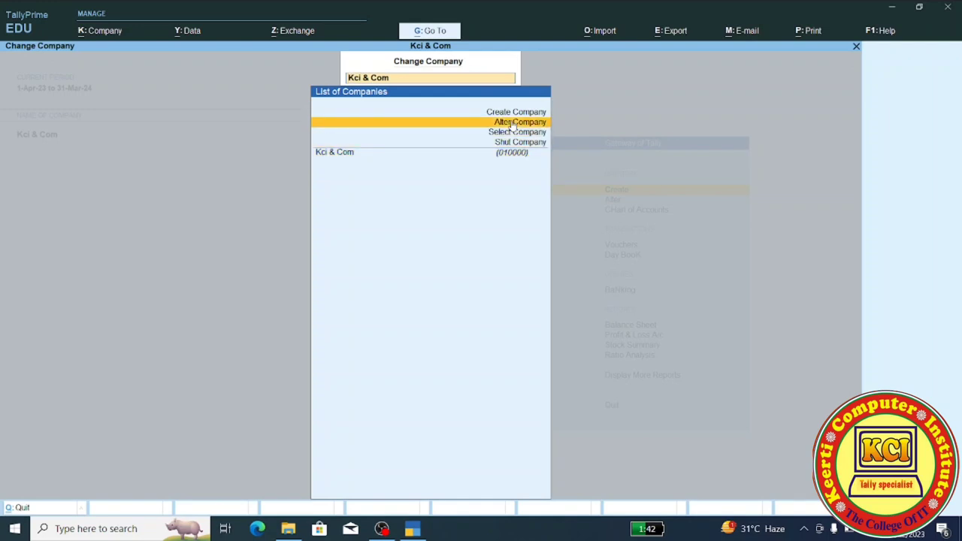
key(Return)
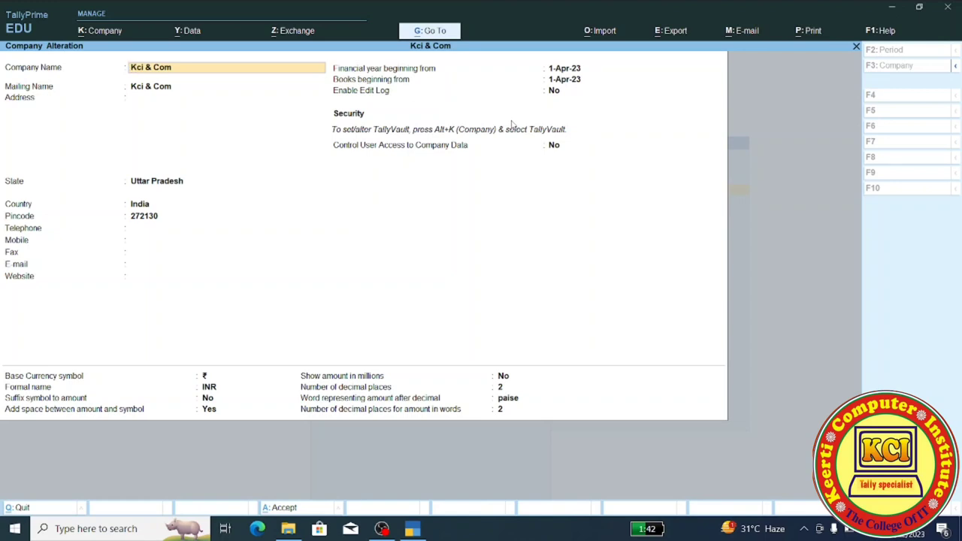
- Enter the company's two-line address, a locality line and a city line, for Kci & Com
click(175, 91)
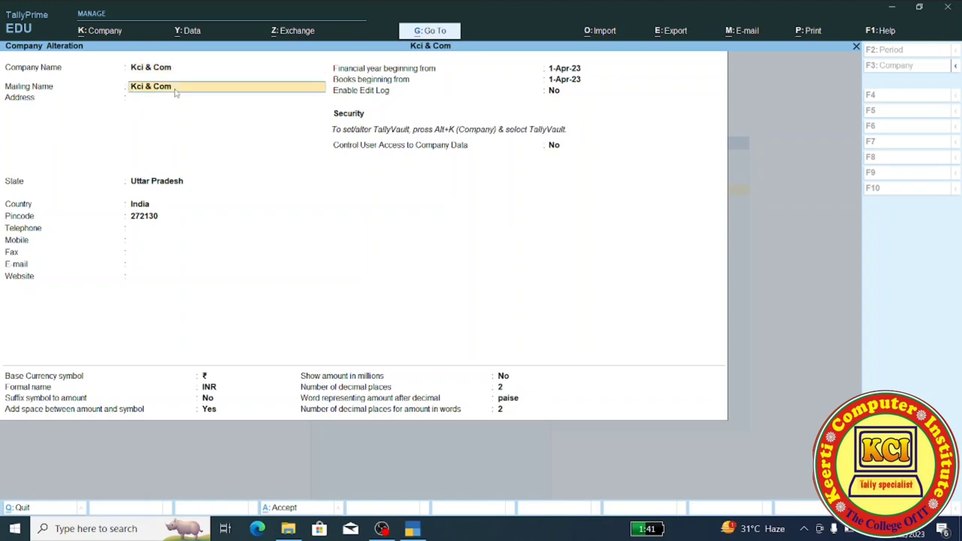
key(Return)
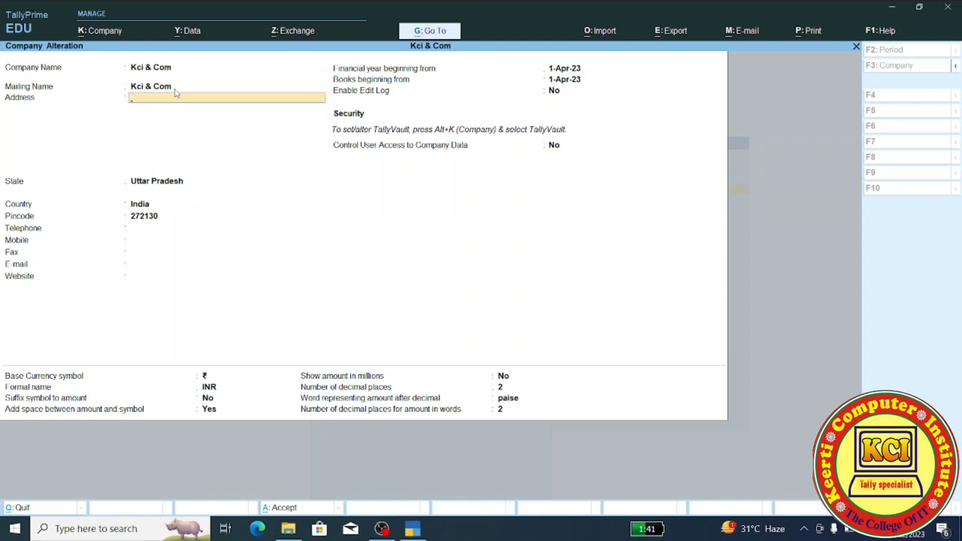
text(Nea)
text(r Sringarhaat)
key(Return)
text(Ayodhya)
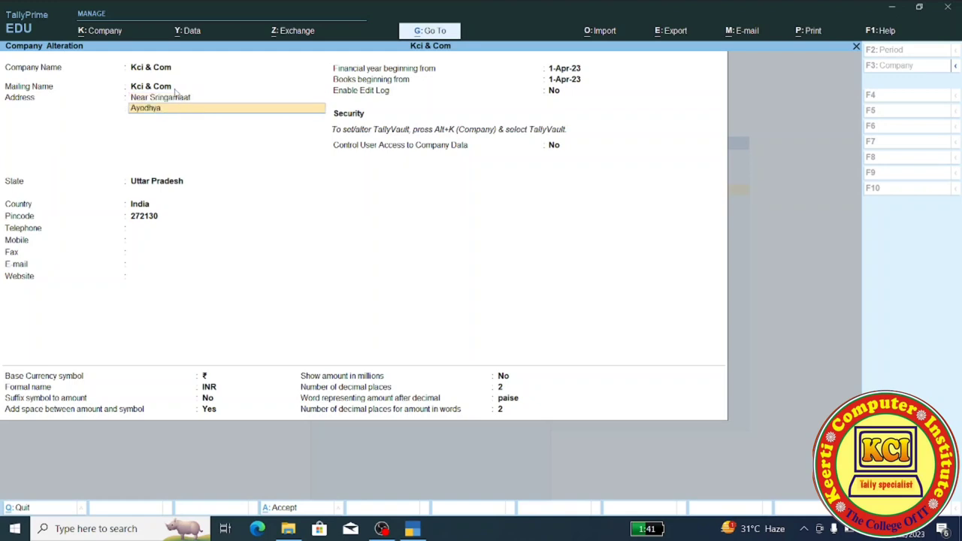
key(Return)
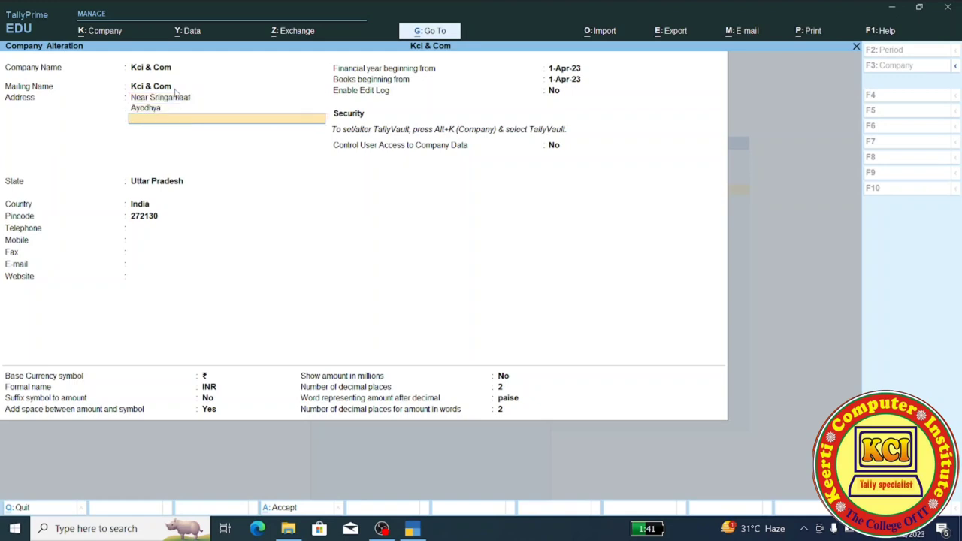
key(Return)
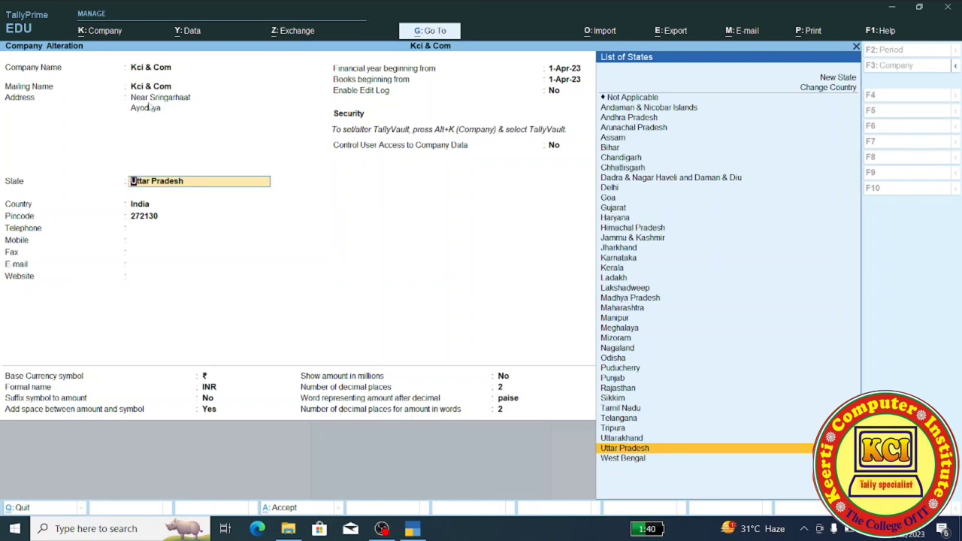
click(150, 107)
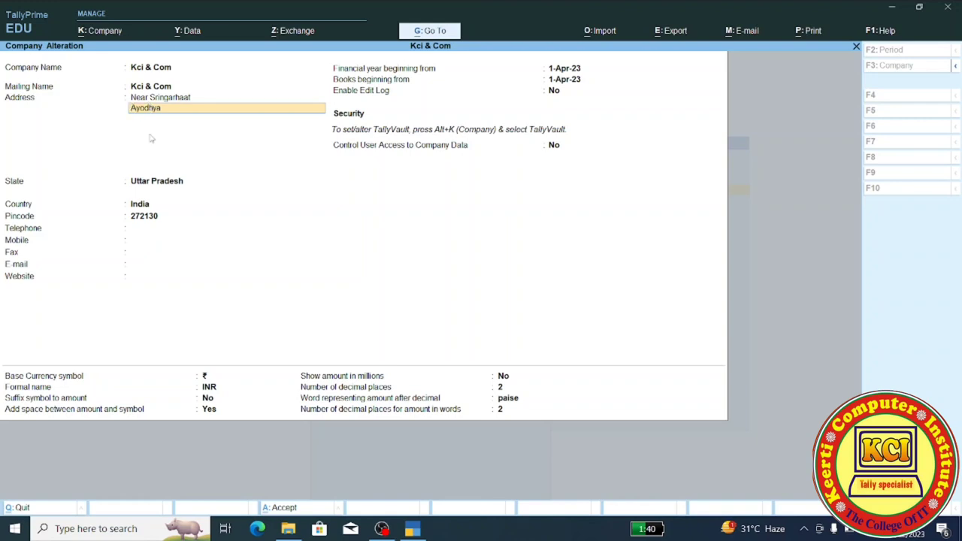
- Add the contact's mobile number and e-mail address as two extra address lines
key(Return)
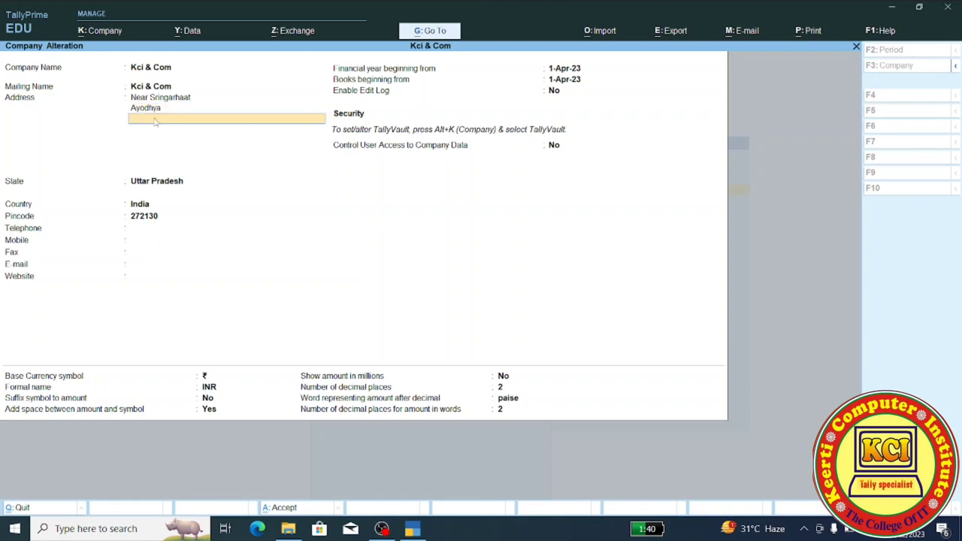
key(Return)
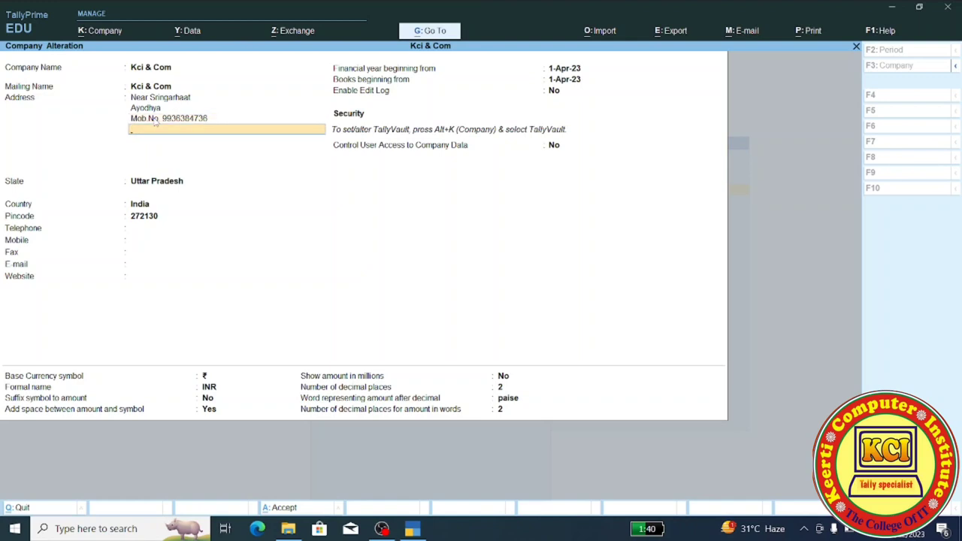
key(Return)
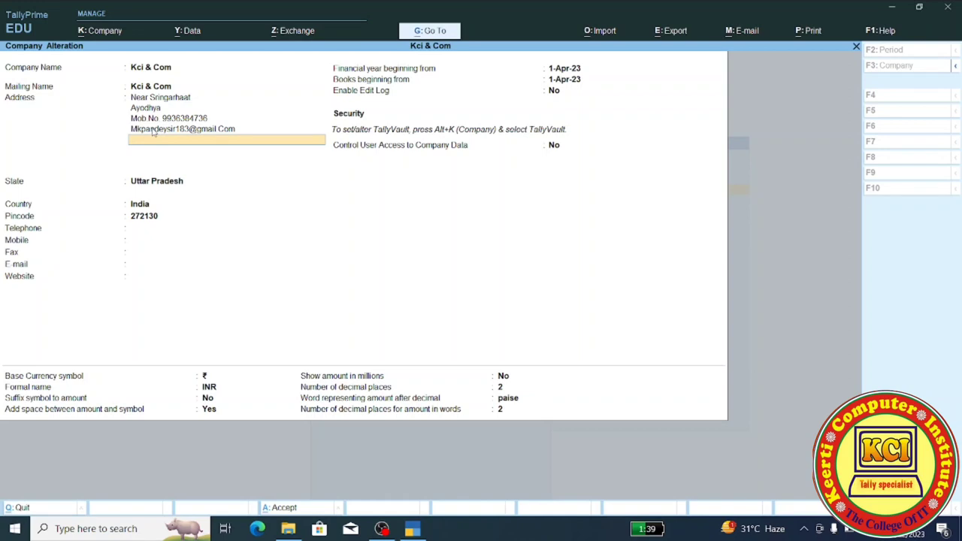
key(Return)
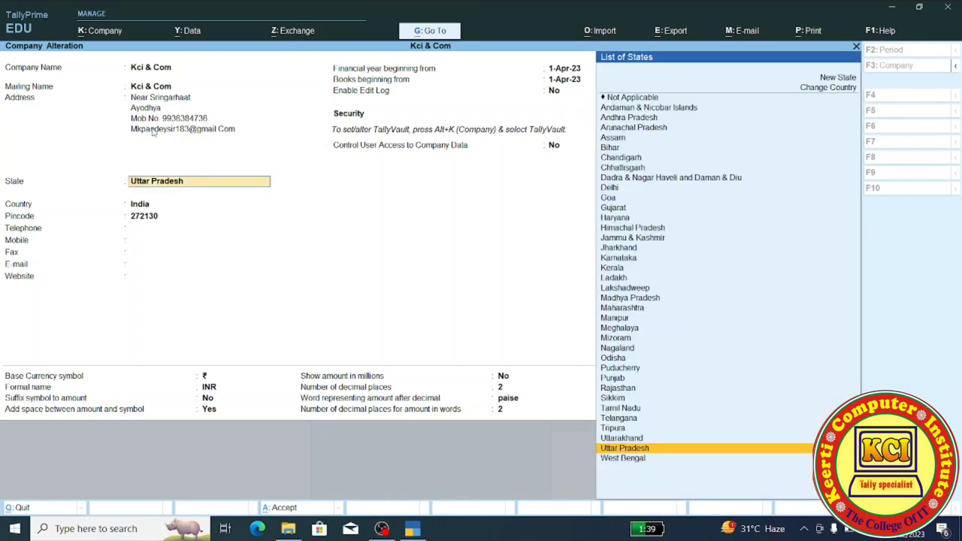
- Keep Uttar Pradesh as the state and enter the company telephone and mobile numbers
key(Return)
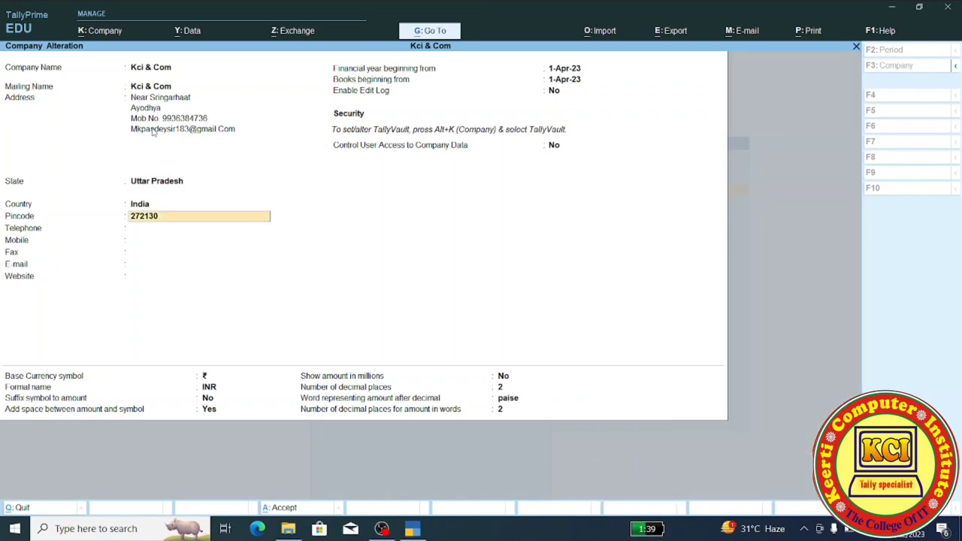
key(Return)
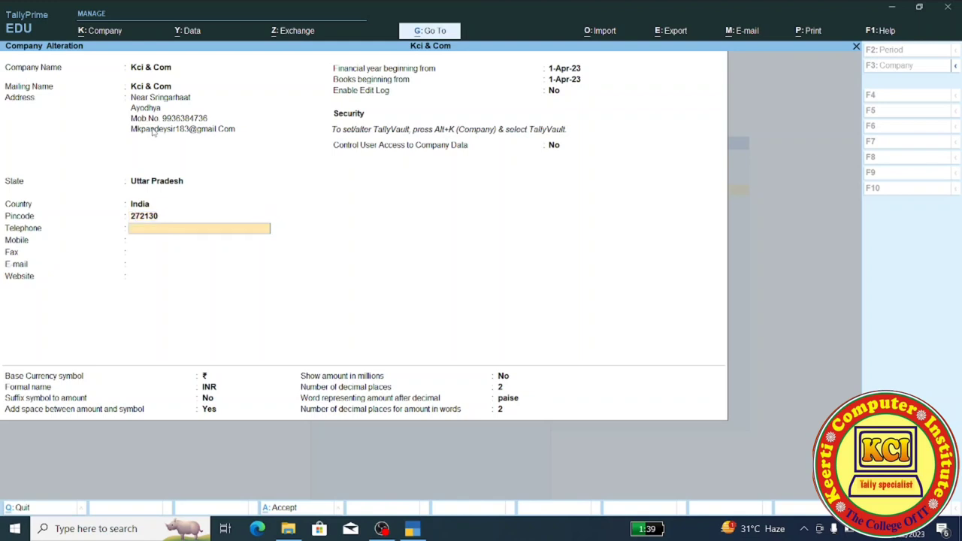
key(Return)
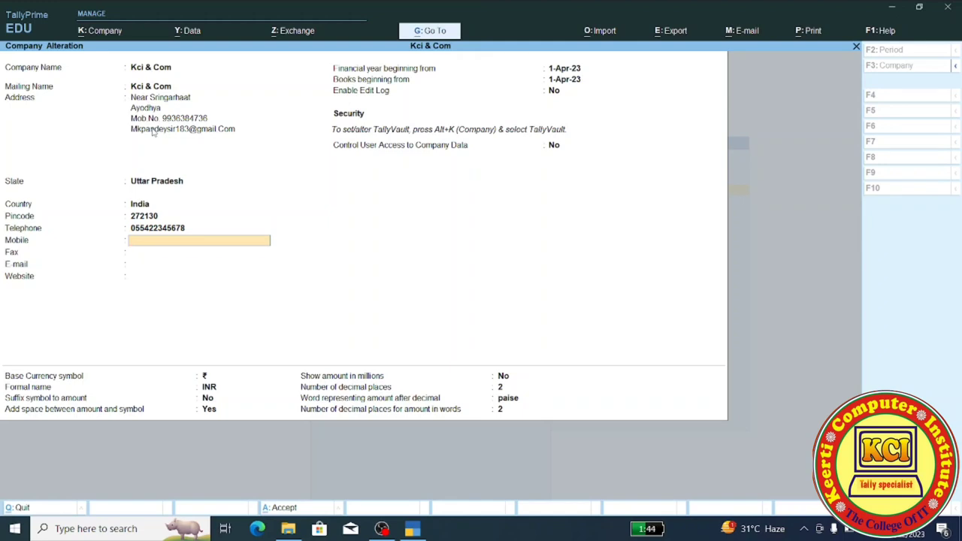
key(Return)
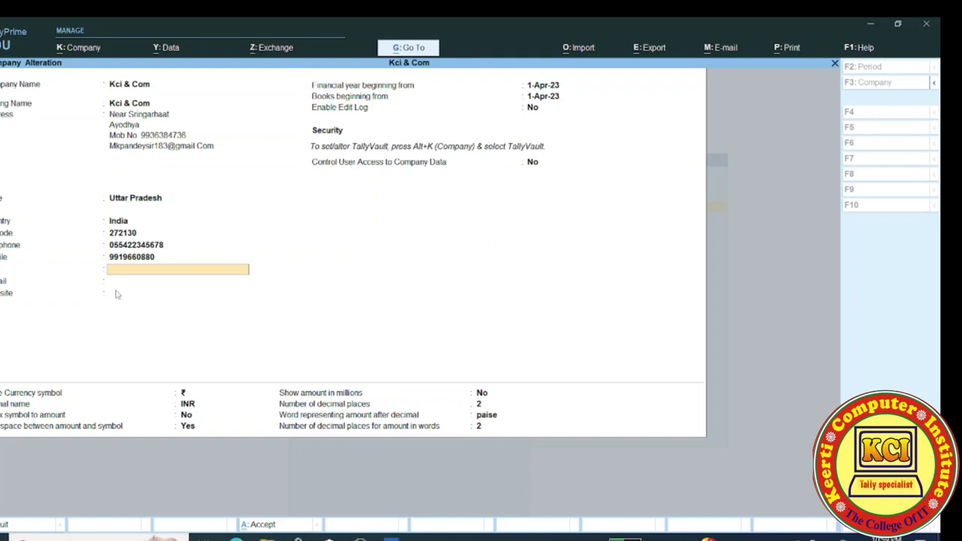
text(Asdf122344)
key(Return)
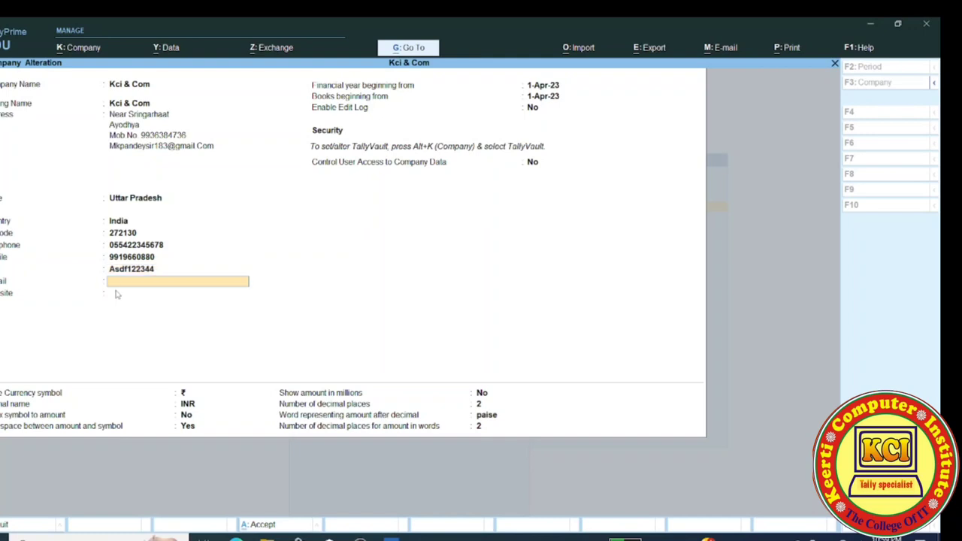
key(Return)
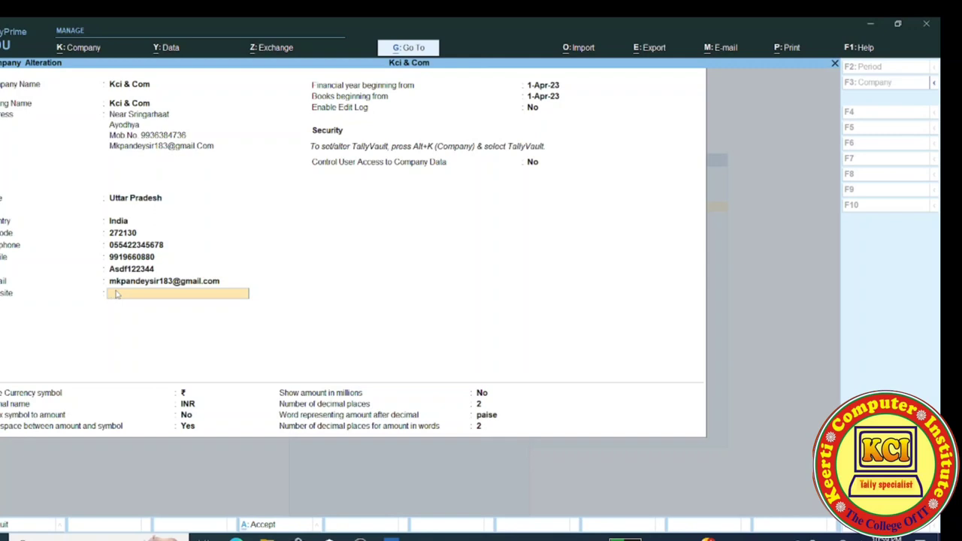
text(www)
key(BackSpace)
key(BackSpace)
key(BackSpace)
text(http://www.kci.org.)
text(in)
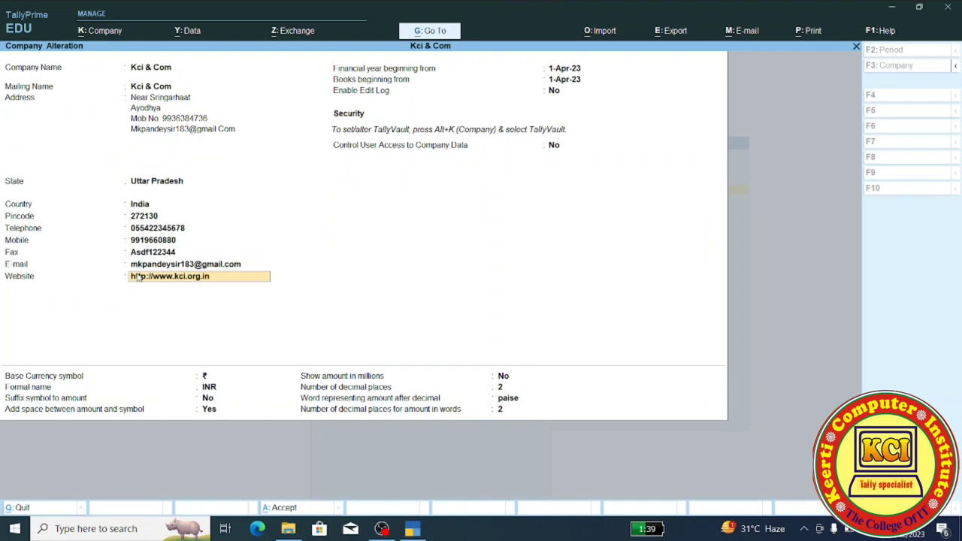
key(Return)
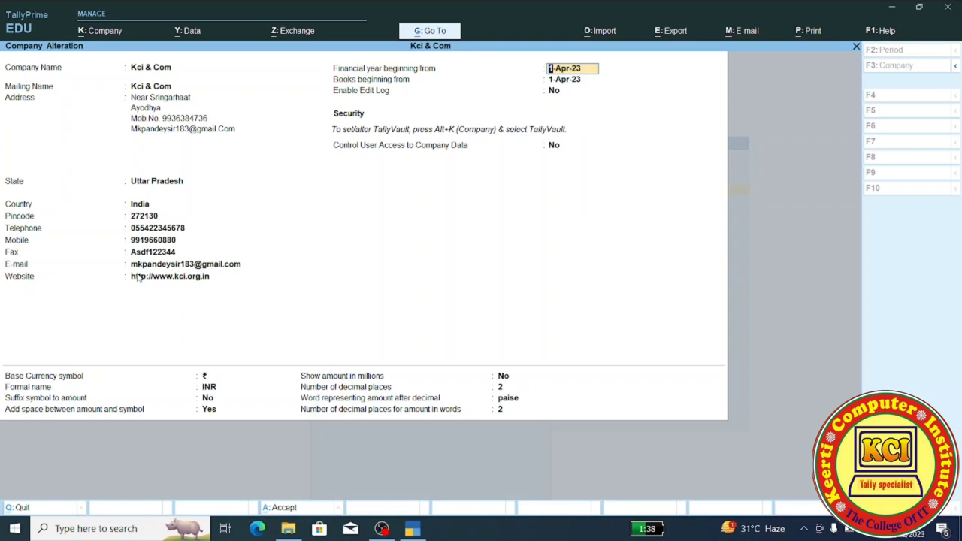
- Accept the alteration with edit log and user access control at No and currency unchanged
key(Return)
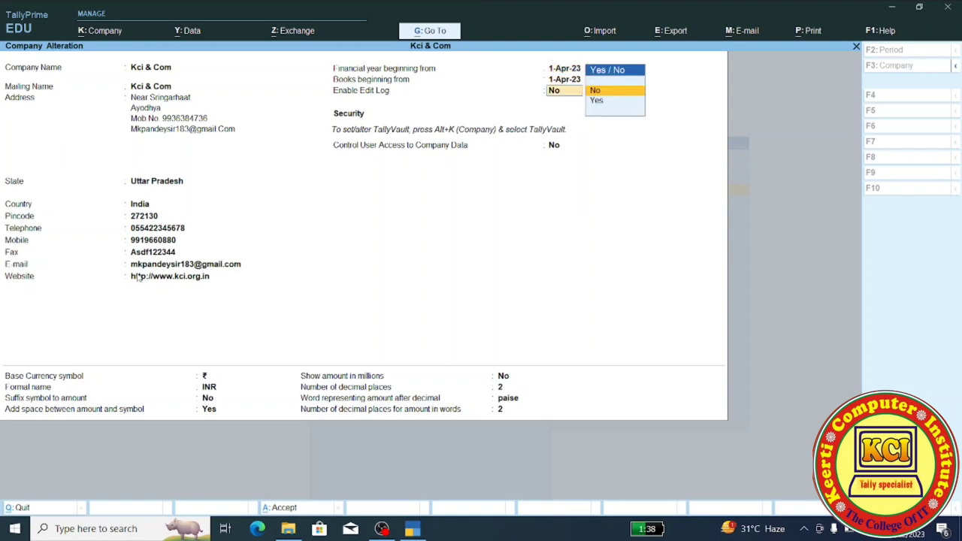
key(Return)
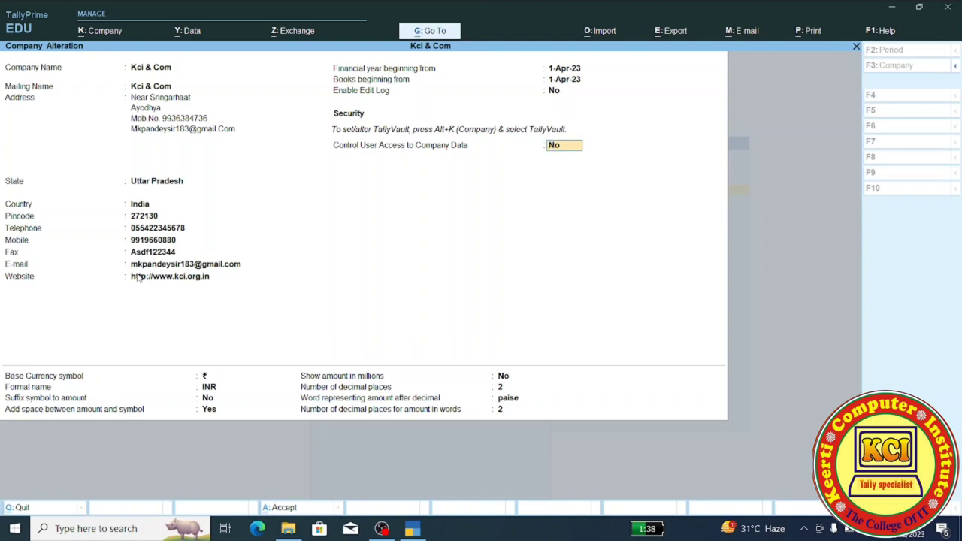
key(Return)
key(Return)
key(Return)
key(Return)
key(Return)
key(Return)
key(Return)
key(Return)
key(Return)
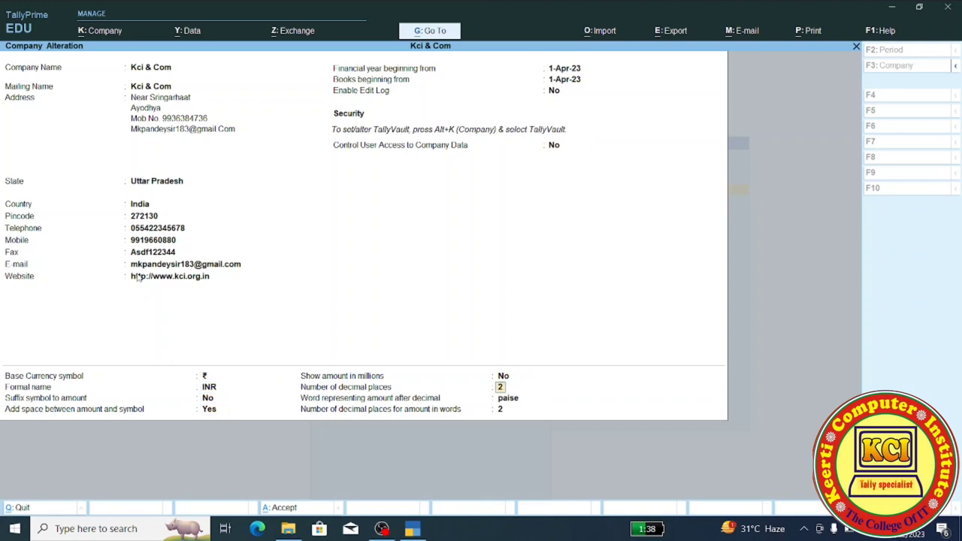
key(Return)
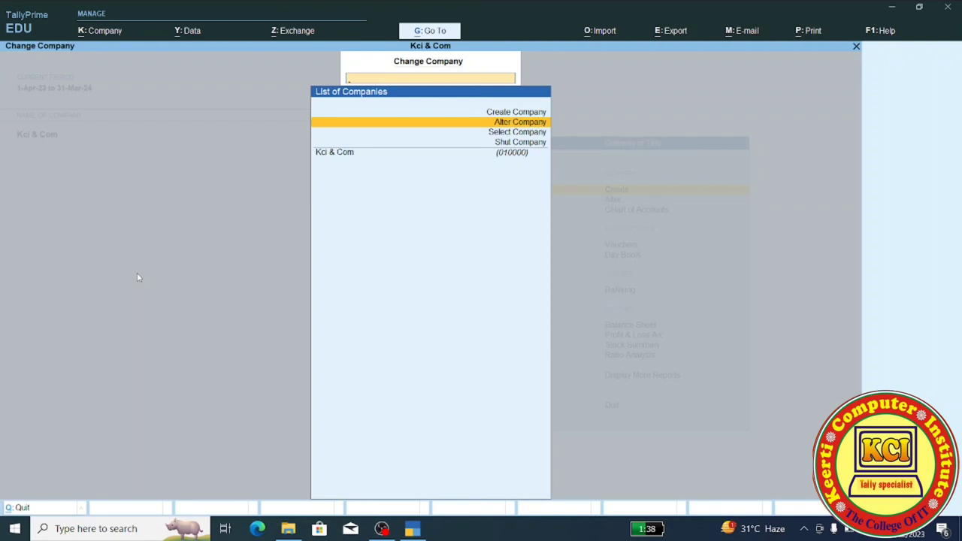
- Return to the Gateway and list companies on disk via Select Company, highlighting Kci 2
key(Escape)
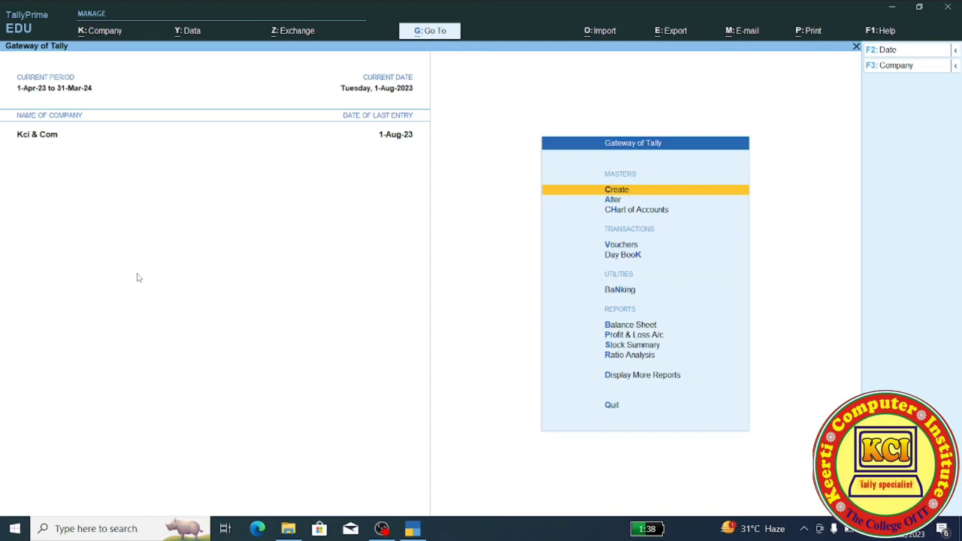
key(F3)
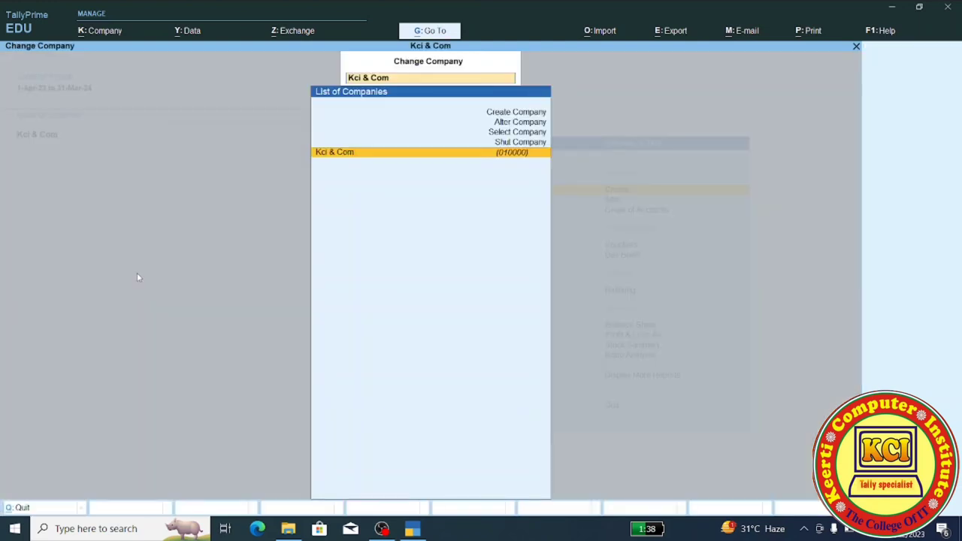
key(Up)
key(Up)
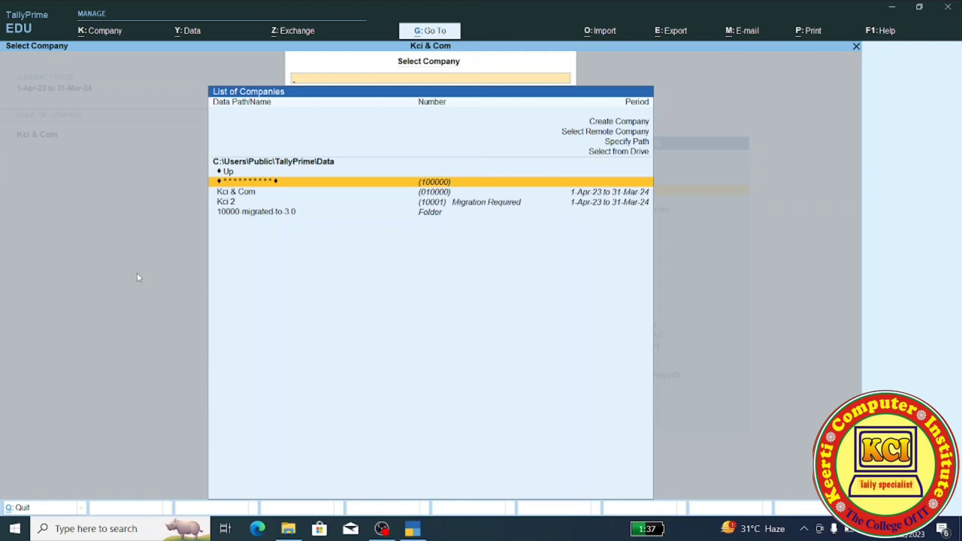
key(Down)
key(Down)
- Migrate Kci 2 to the current release and dismiss the completion report to load it
key(Return)
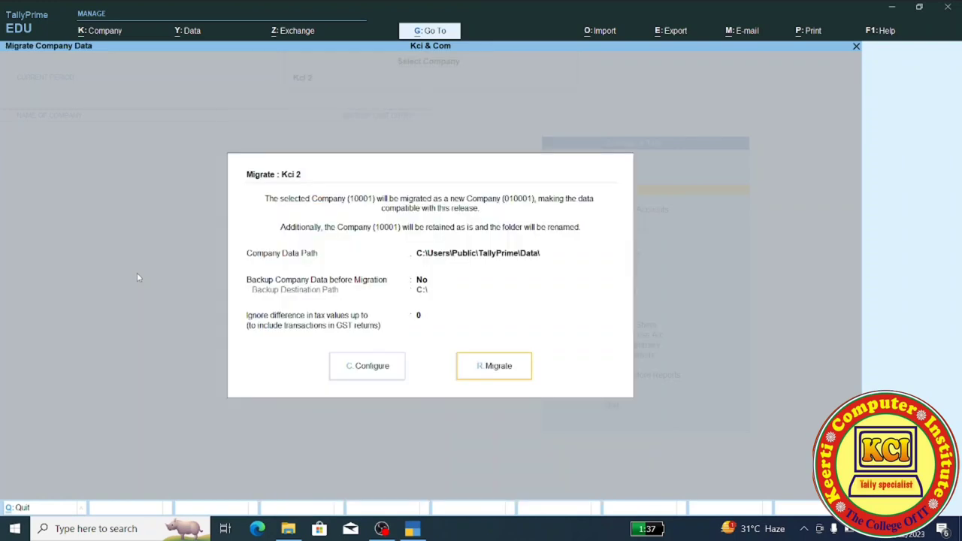
key(Return)
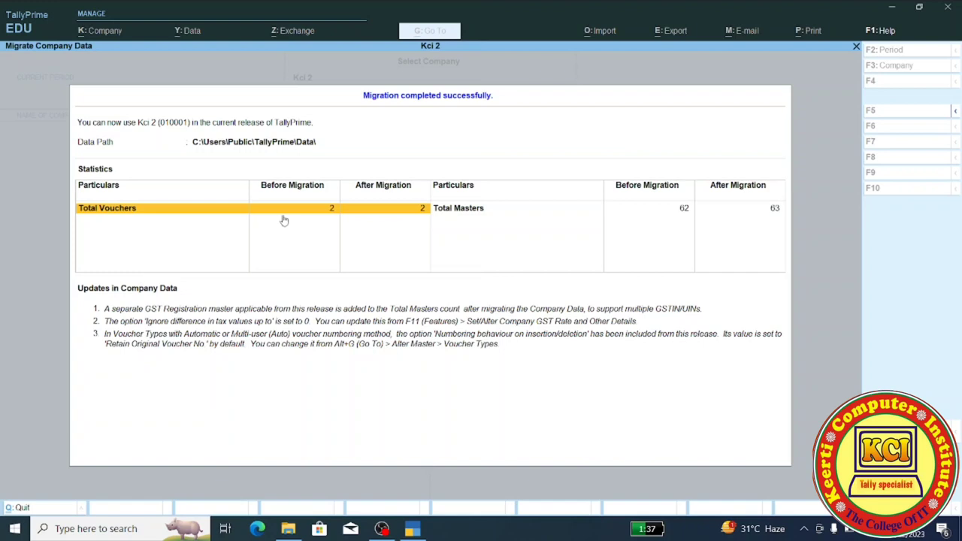
key(Escape)
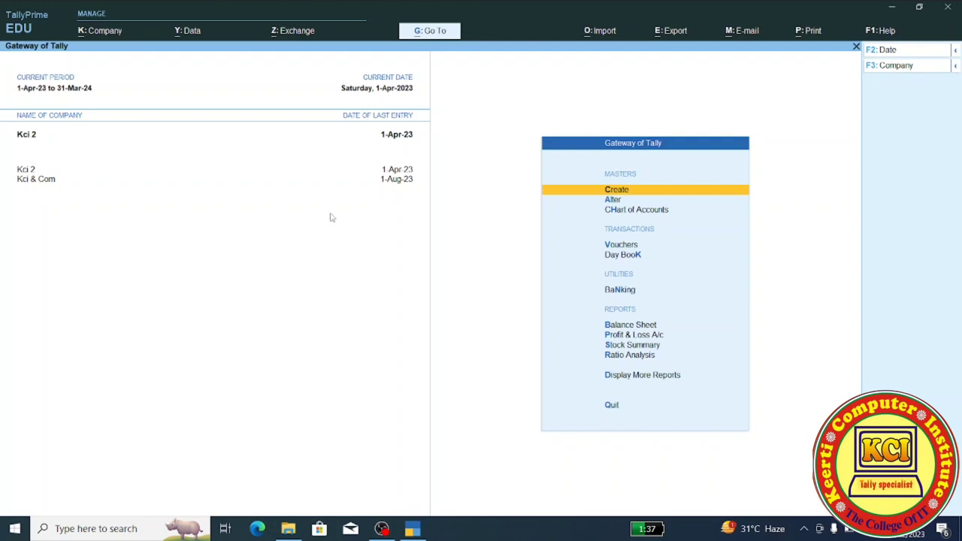
- Shut the Kci 2 company using Shut from the Alt+K company menu
key(F3)
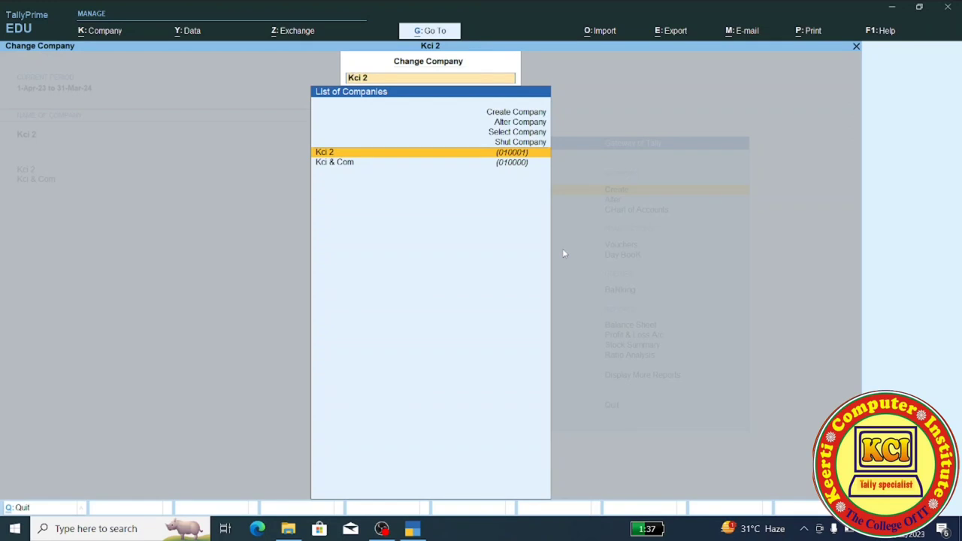
key(Up)
key(Down)
key(Return)
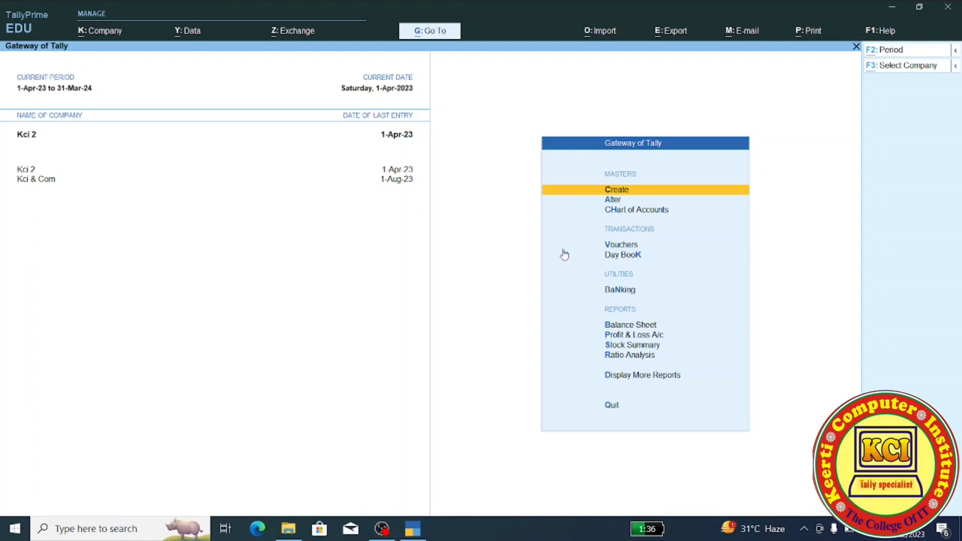
key(alt+k)
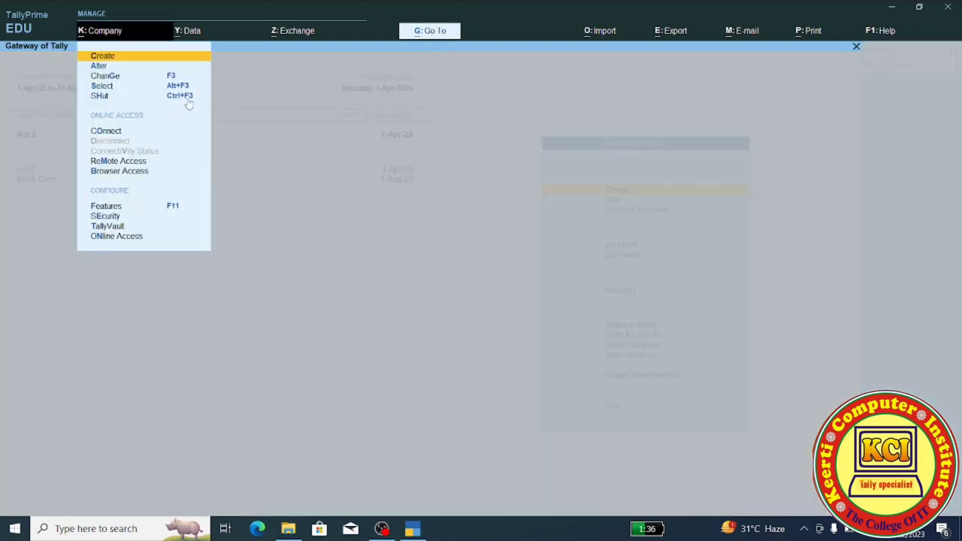
click(187, 97)
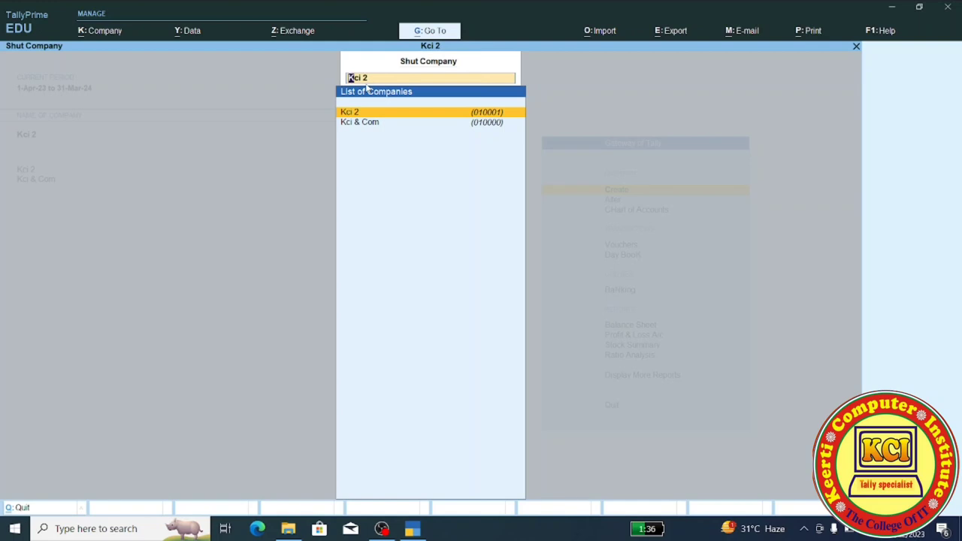
key(Return)
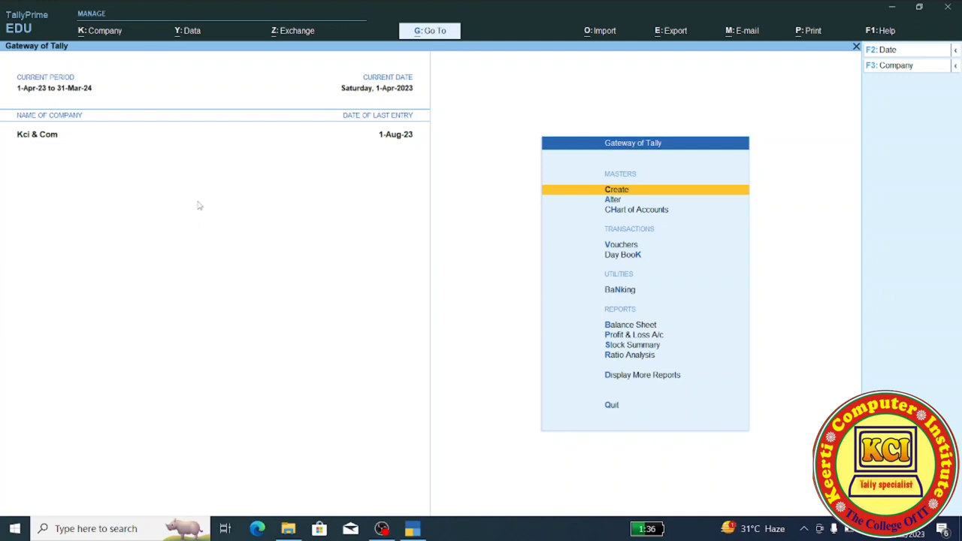
- Load Kci 2 again through F3 Select Company
key(F3)
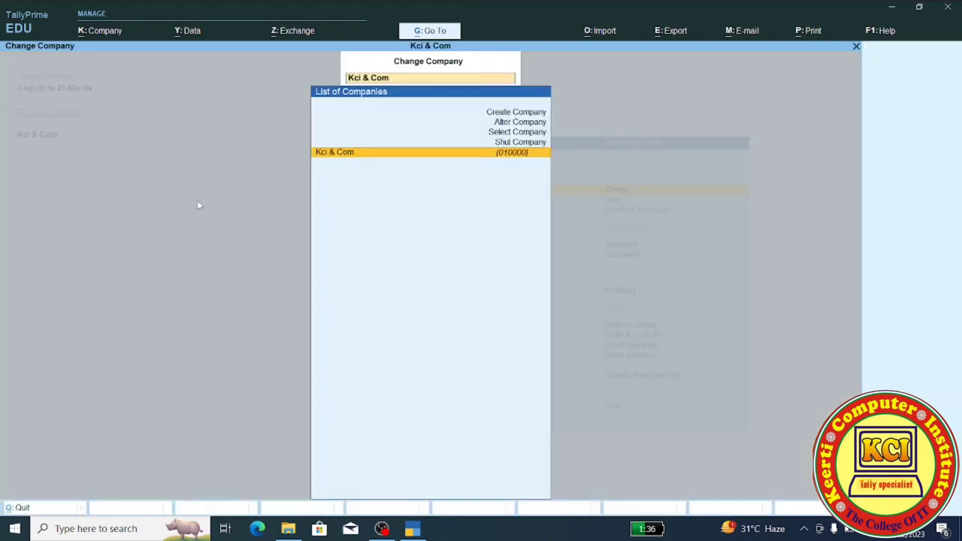
click(515, 132)
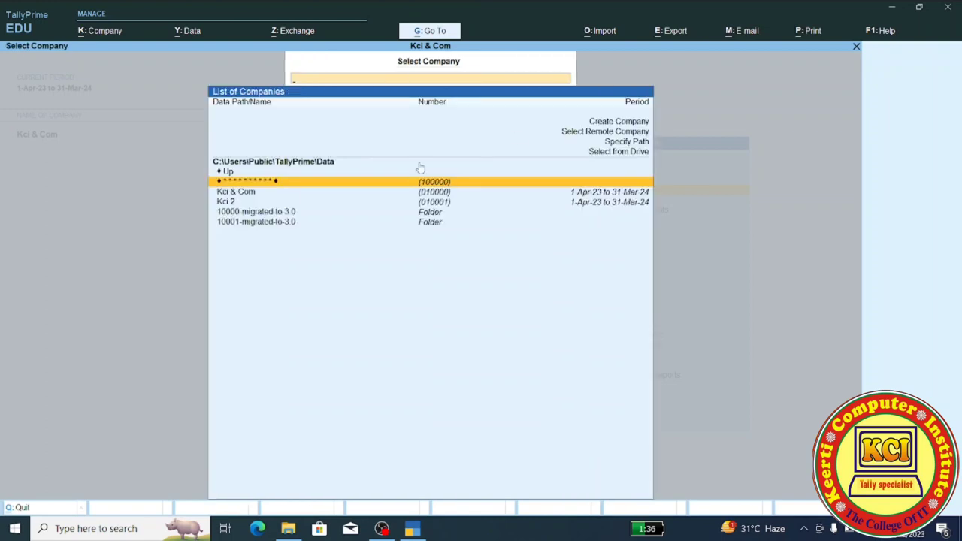
click(230, 206)
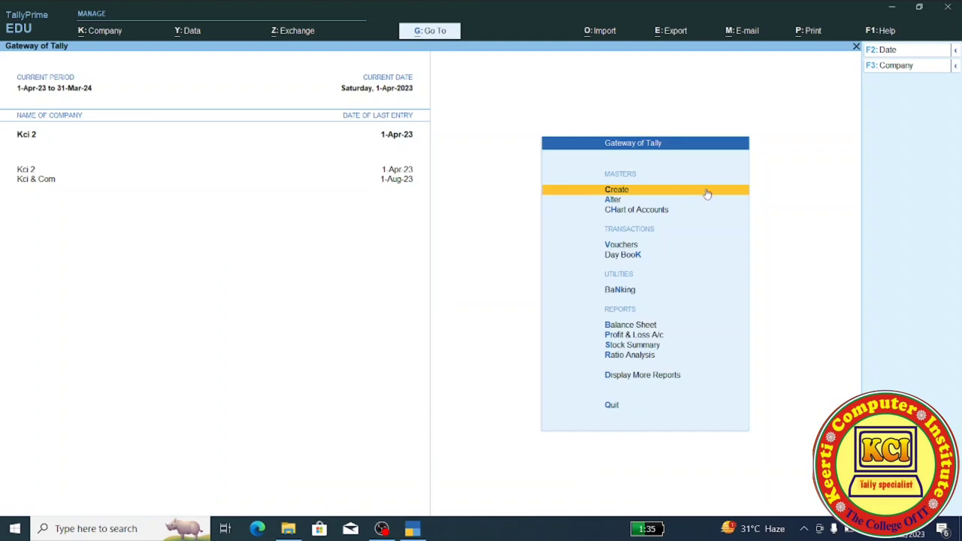
- Open Kci 2 in Company Alteration and delete it with Alt+D, confirming Yes
key(F3)
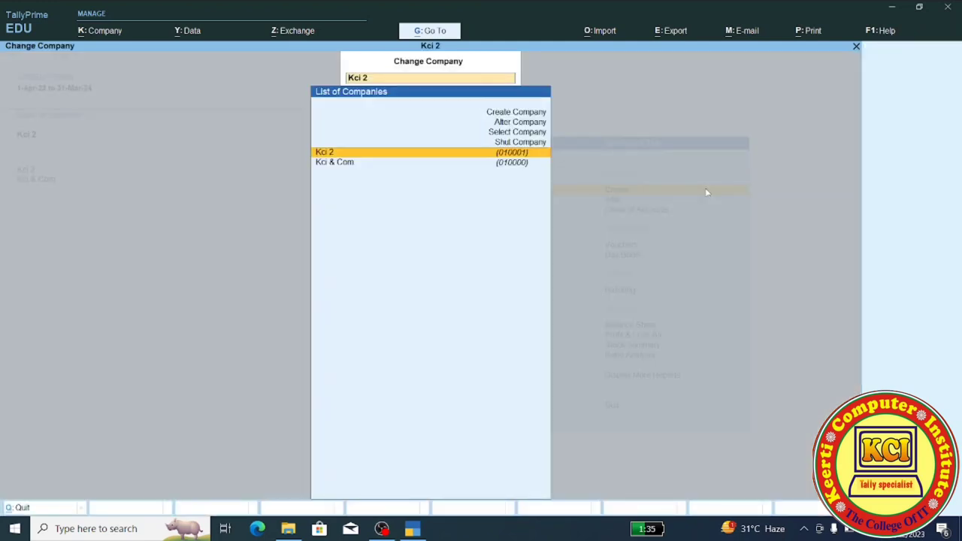
key(Up)
key(Up)
key(Up)
key(Return)
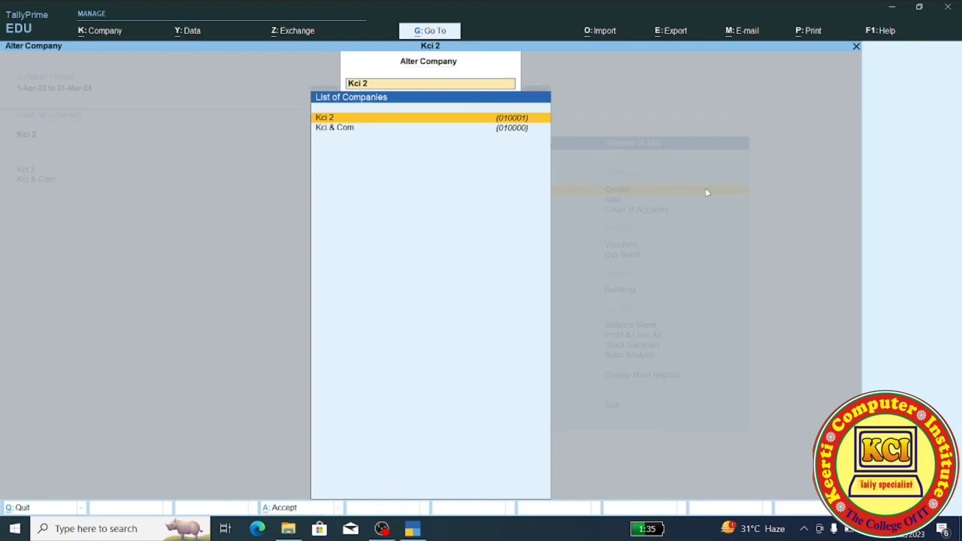
key(Return)
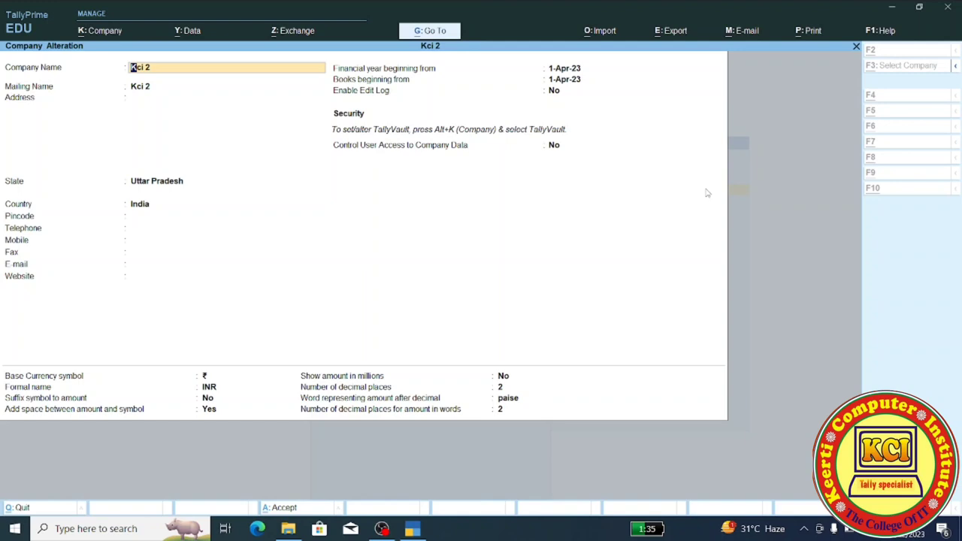
key(alt+d)
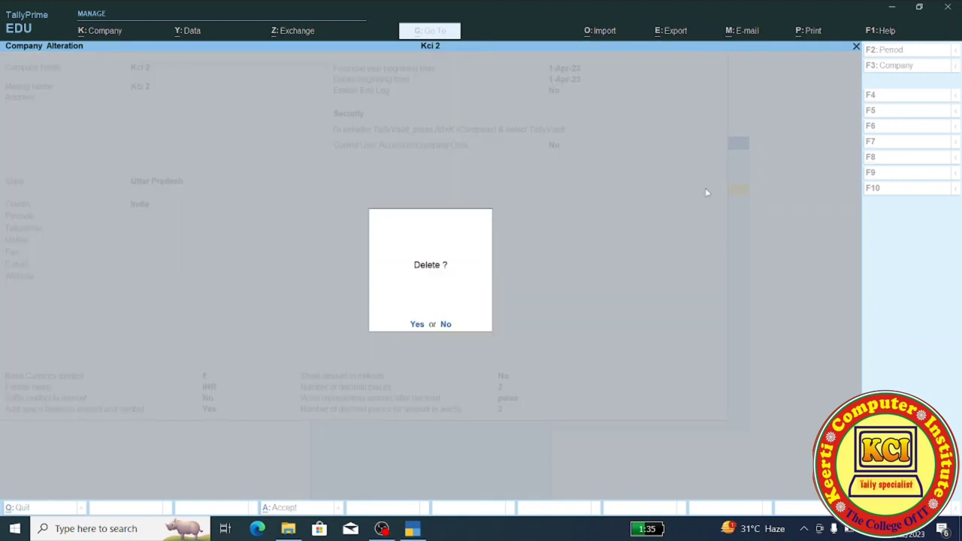
key(y)
key(y)
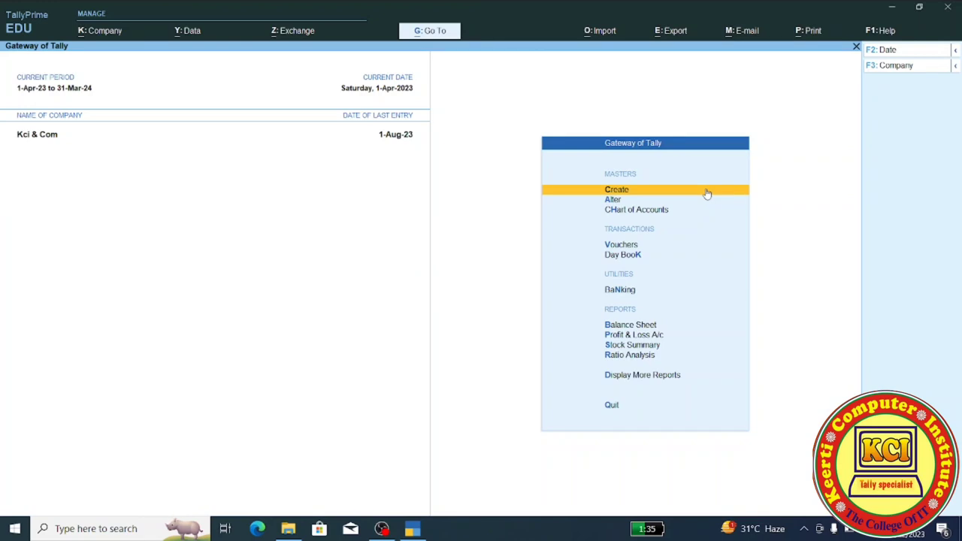